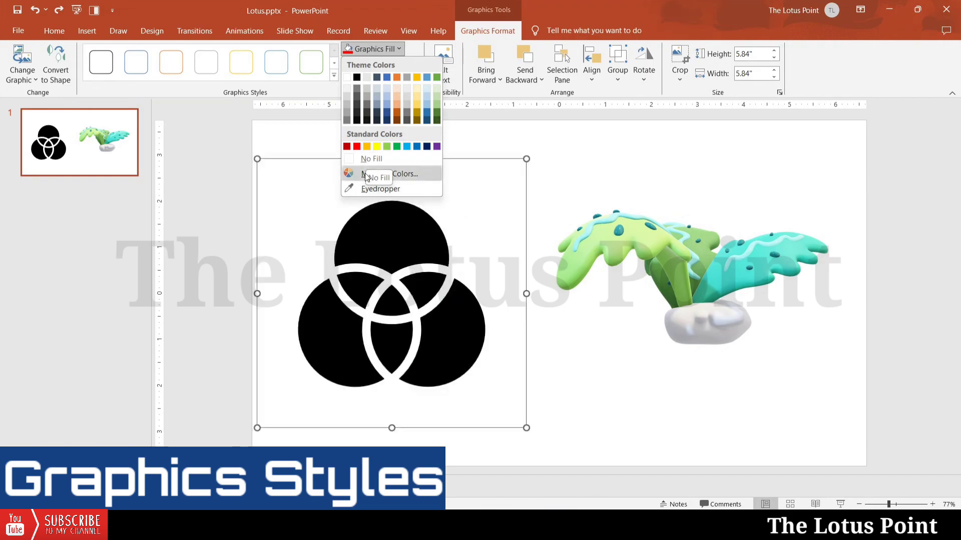
Step: Fill the Venn diagram graphic with a light purple chosen from the standard color palette
{"action": "left_click", "coordinate": [364, 174]}
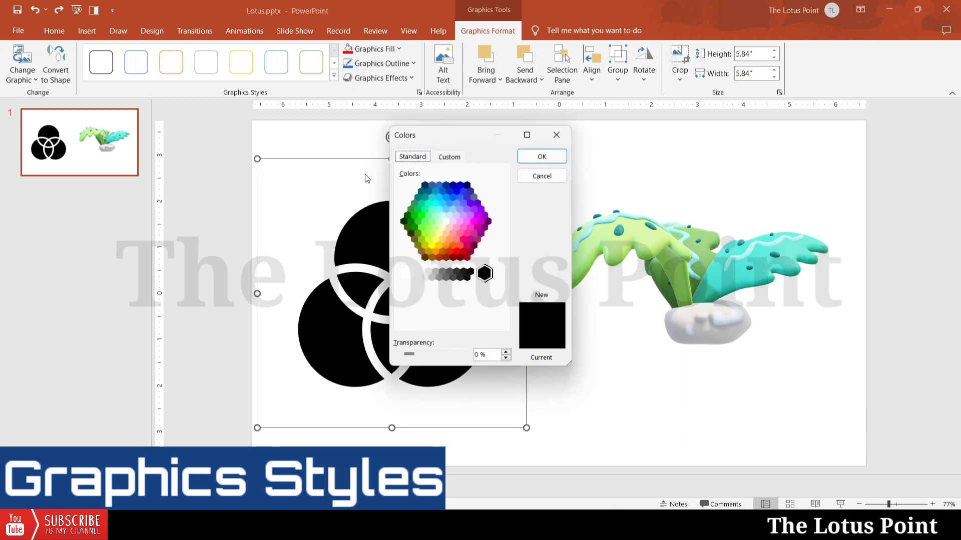
{"action": "left_click", "coordinate": [450, 216]}
{"action": "left_click", "coordinate": [471, 221]}
{"action": "left_click", "coordinate": [467, 209]}
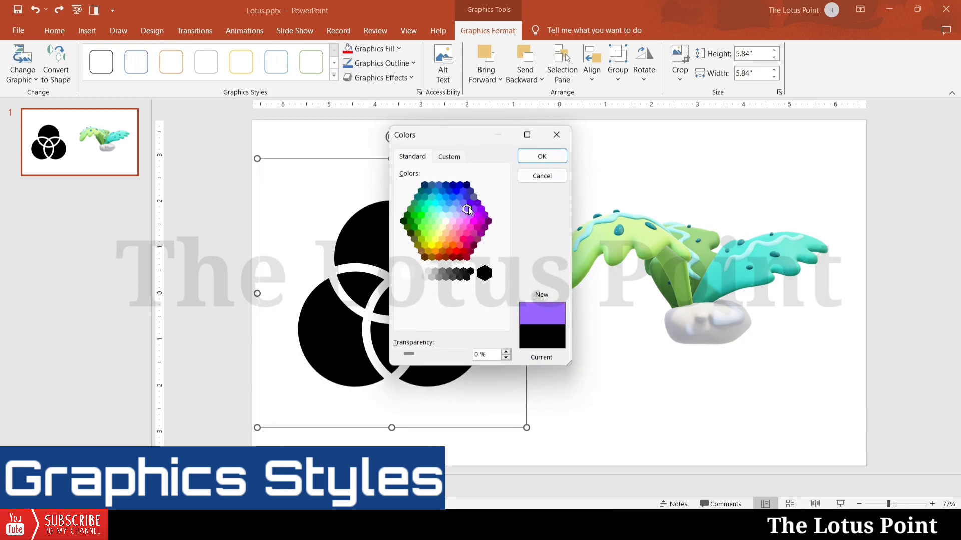
{"action": "left_click", "coordinate": [538, 157]}
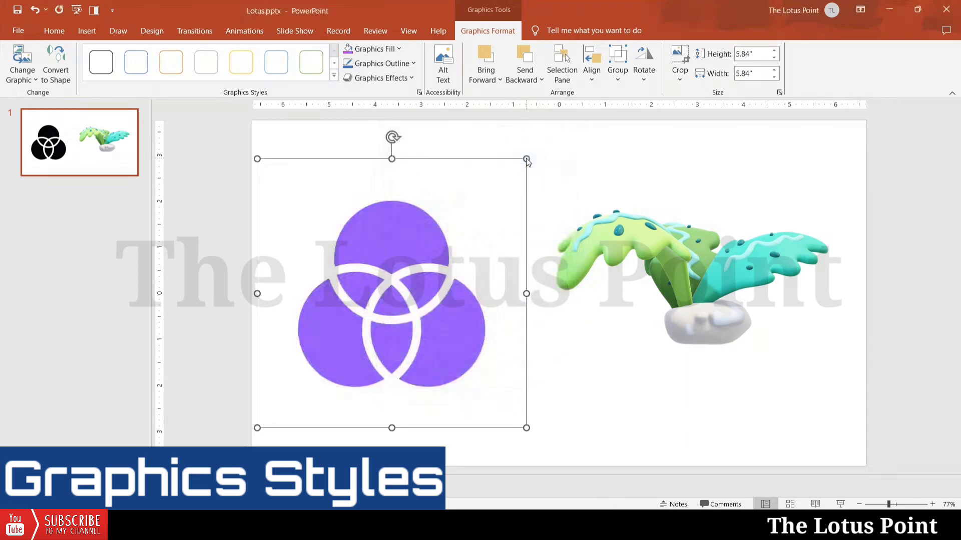
Step: Fill the Venn diagram graphic with the light green sampled from the plant's leaf using the Eyedropper
{"action": "left_click", "coordinate": [393, 49]}
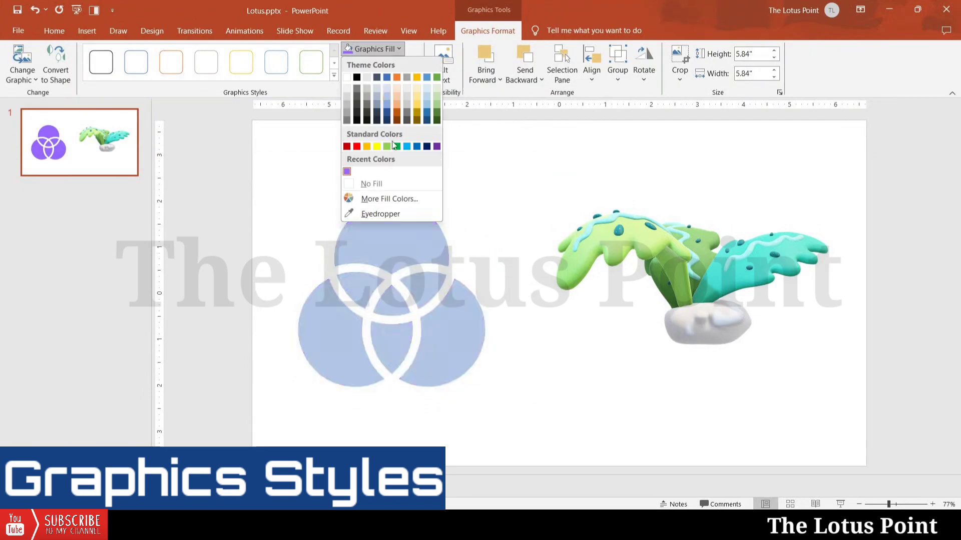
{"action": "left_click", "coordinate": [376, 215]}
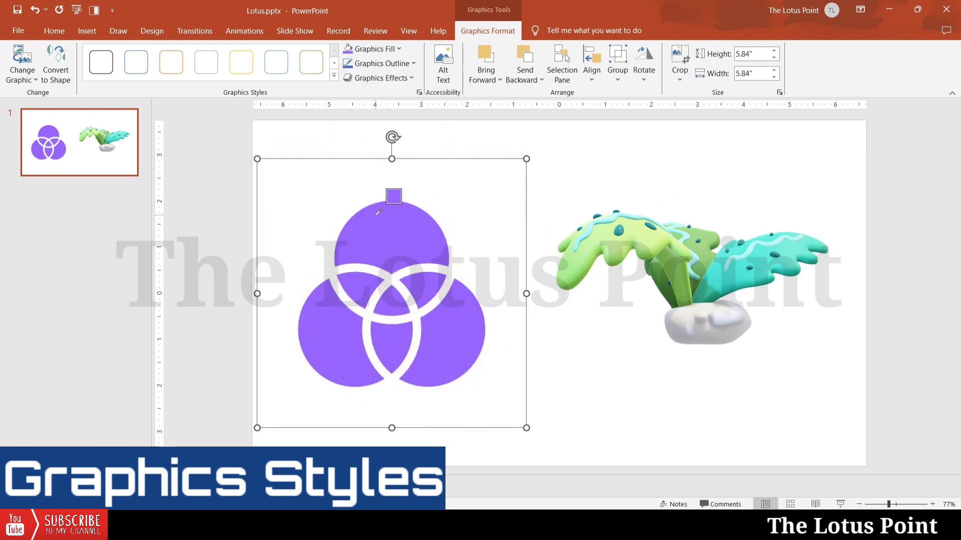
{"action": "left_click", "coordinate": [604, 237]}
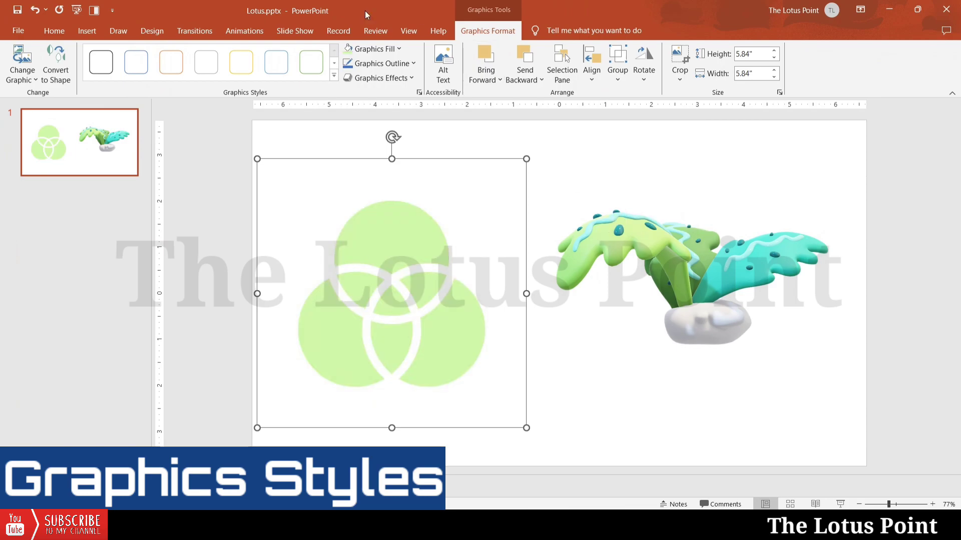
Step: Outline the Venn diagram graphic in the standard light green color
{"action": "left_click", "coordinate": [409, 65]}
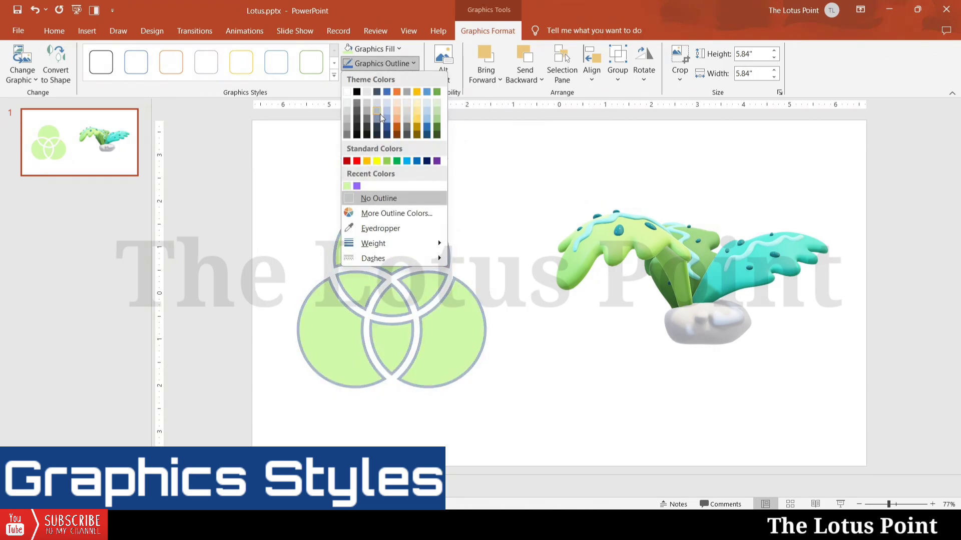
{"action": "left_click", "coordinate": [385, 163]}
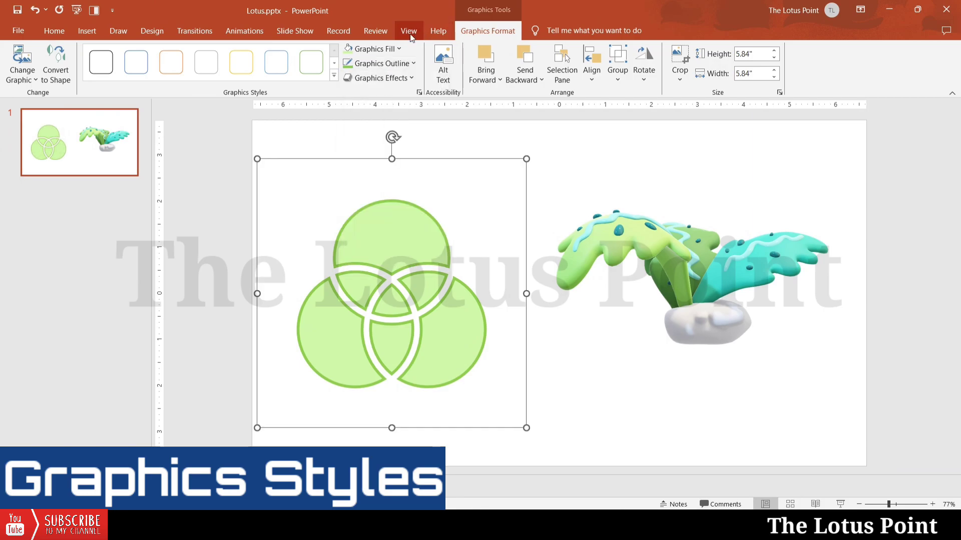
{"action": "left_click", "coordinate": [398, 49]}
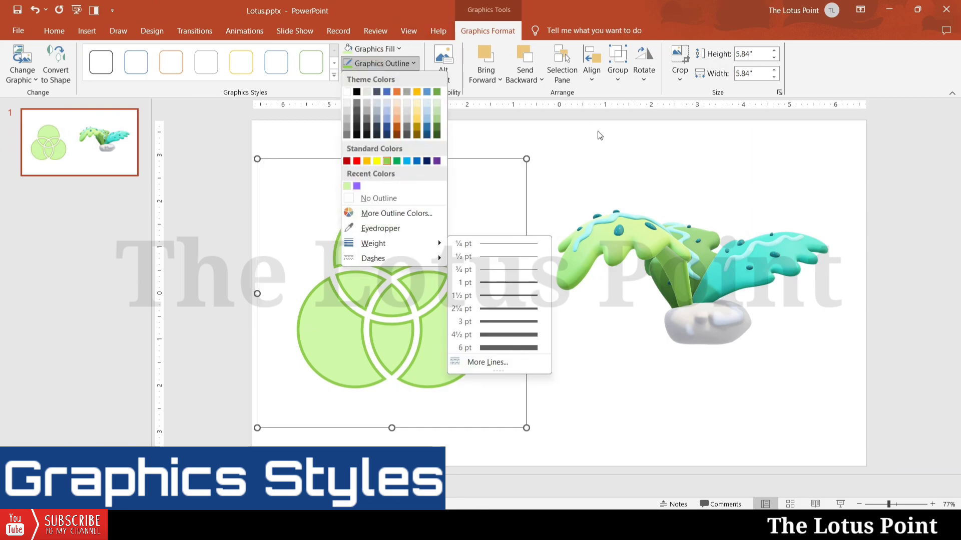
{"action": "left_click", "coordinate": [598, 134]}
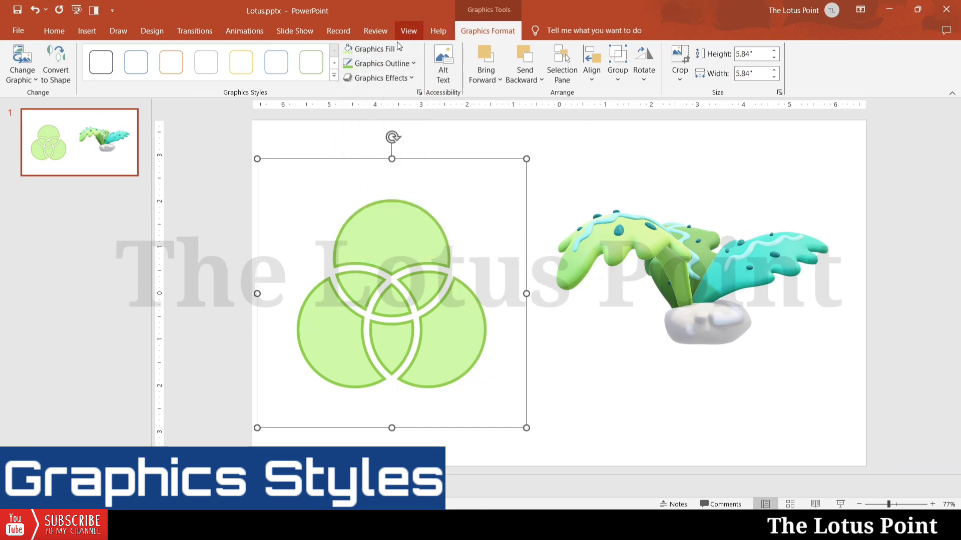
Step: Change the Venn diagram's outline to a dashed line through the detailed line settings
{"action": "left_click", "coordinate": [413, 63]}
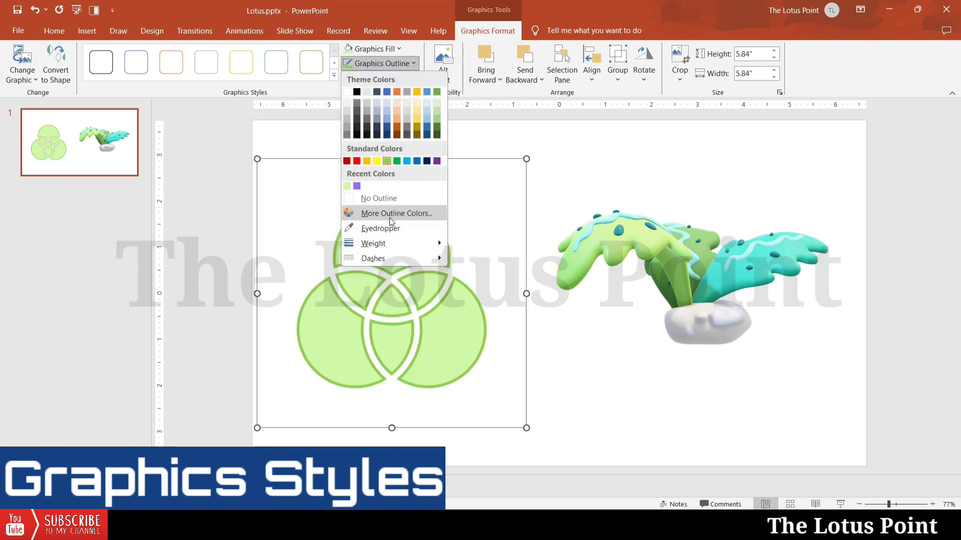
{"action": "mouse_move", "coordinate": [379, 246]}
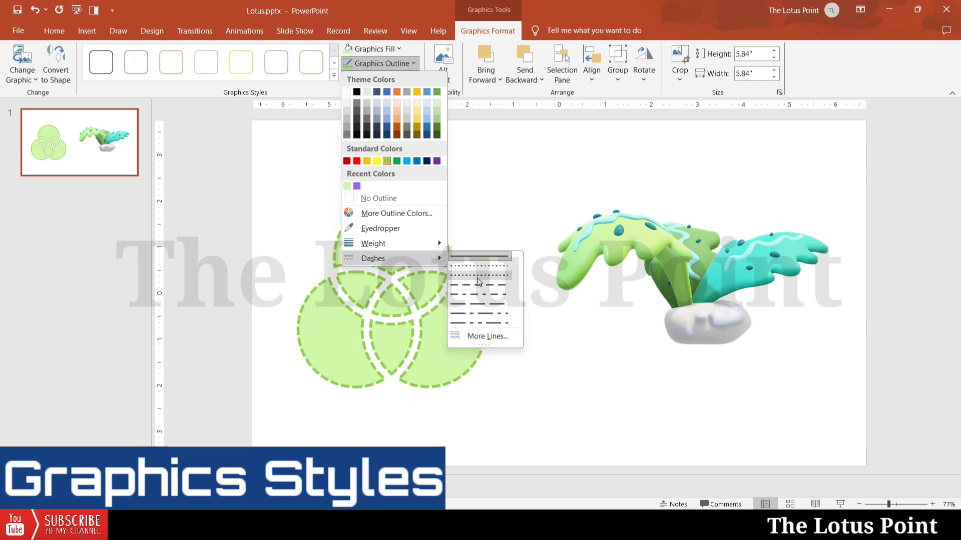
{"action": "left_click", "coordinate": [483, 336]}
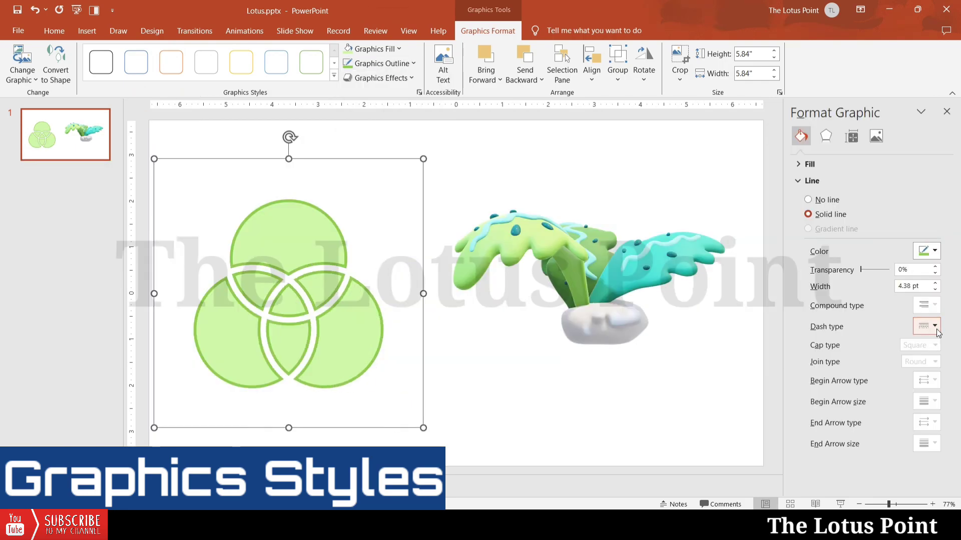
{"action": "left_click", "coordinate": [934, 327]}
{"action": "left_click", "coordinate": [932, 369]}
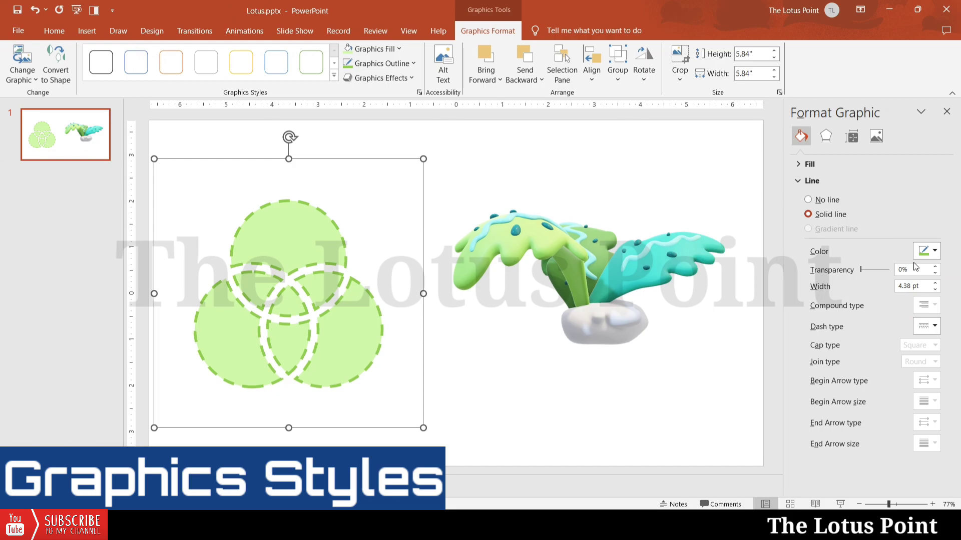
{"action": "left_click", "coordinate": [379, 63]}
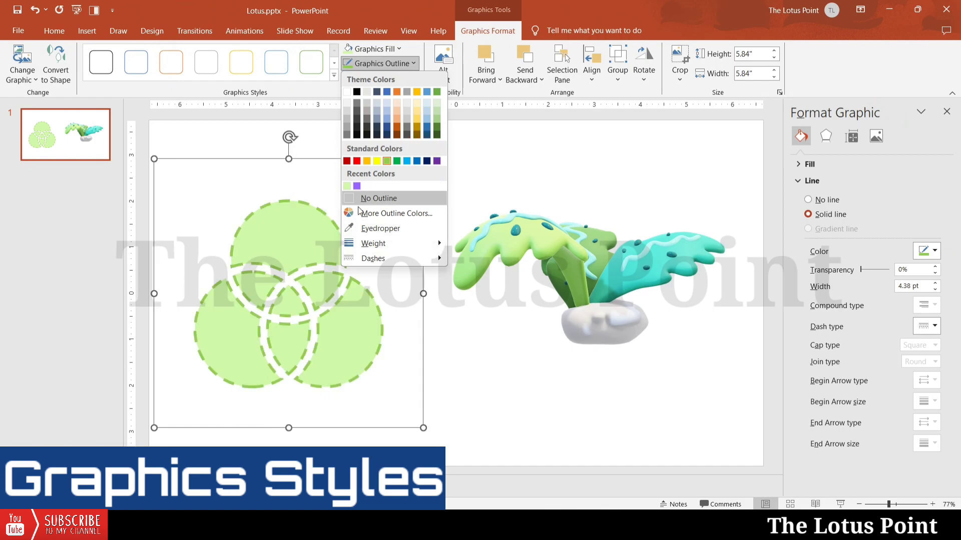
{"action": "left_click", "coordinate": [555, 160]}
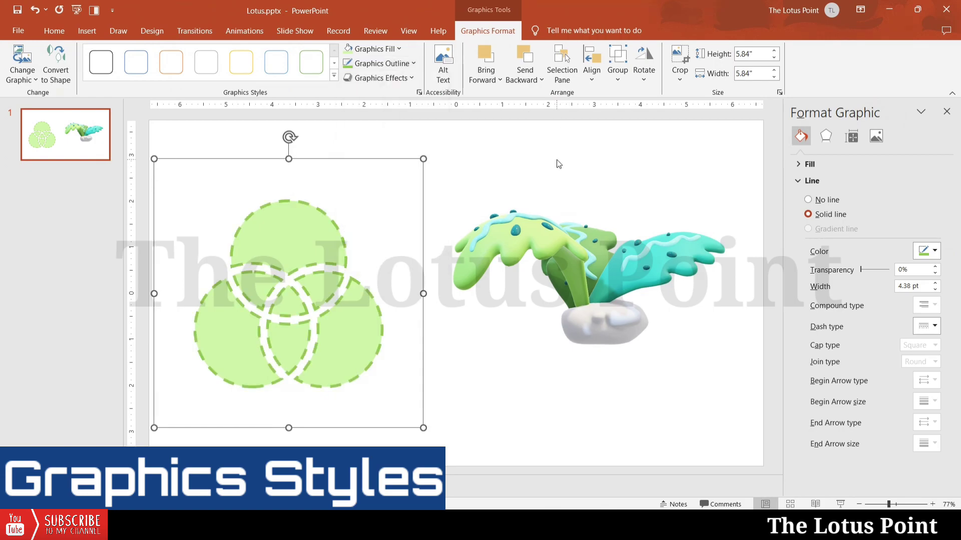
Step: Preview the preset effects, and apply a soft shadow around the Venn diagram graphic
{"action": "left_click", "coordinate": [406, 77]}
{"action": "mouse_move", "coordinate": [404, 98]}
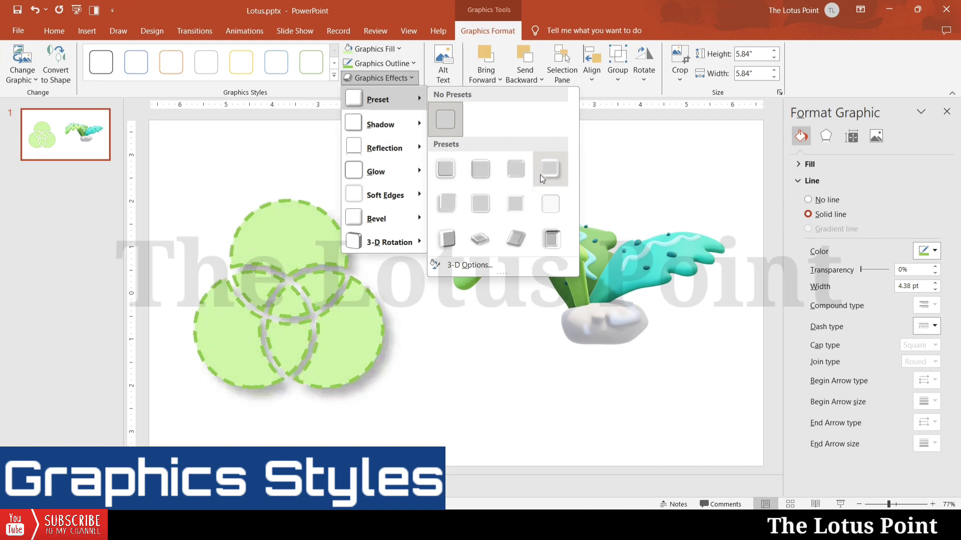
{"action": "mouse_move", "coordinate": [404, 123]}
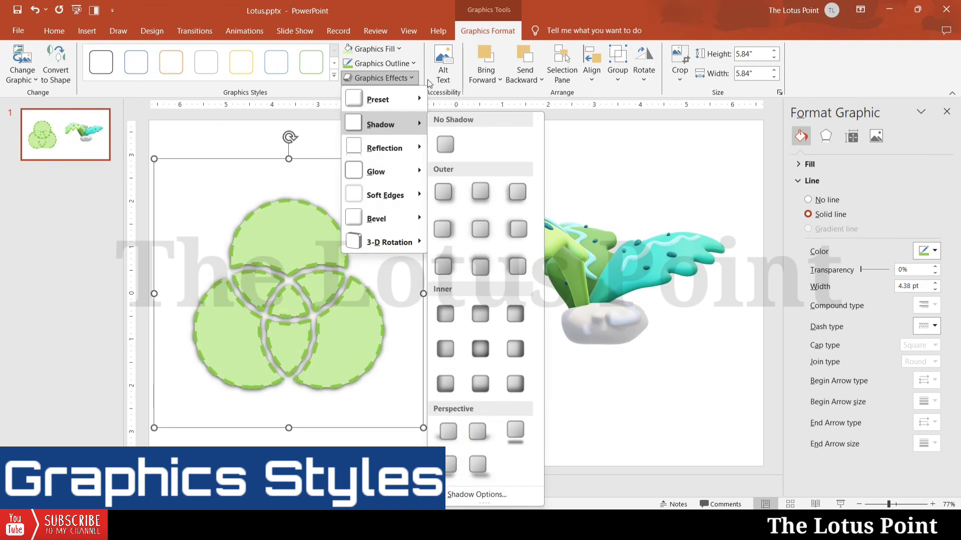
Step: Add a reflection effect beneath the Venn diagram graphic
{"action": "left_click", "coordinate": [413, 76]}
{"action": "left_click", "coordinate": [412, 76]}
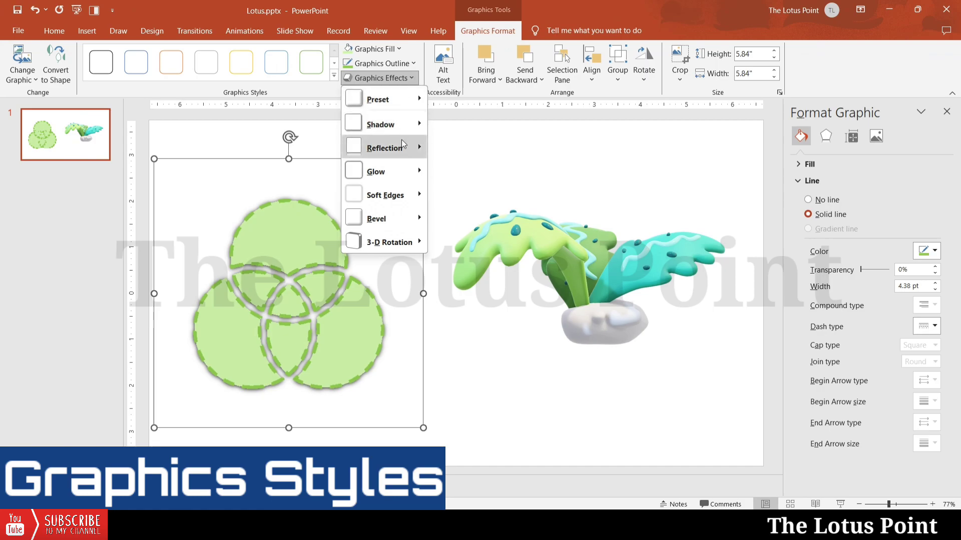
{"action": "mouse_move", "coordinate": [403, 145]}
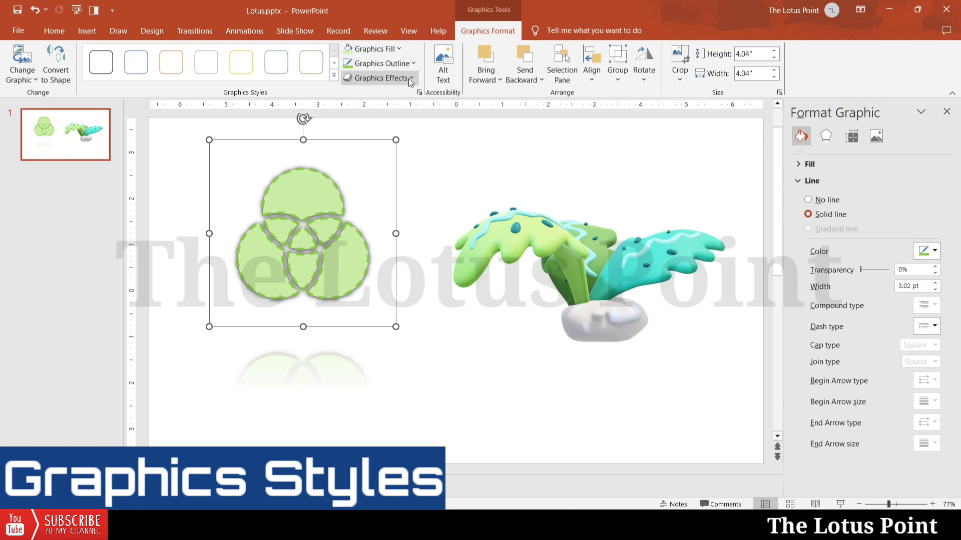
Step: Preview the reflection, glow and bevel variations, and apply a perspective 3-D rotation to the Venn diagram graphic
{"action": "left_click", "coordinate": [408, 78]}
{"action": "mouse_move", "coordinate": [410, 145]}
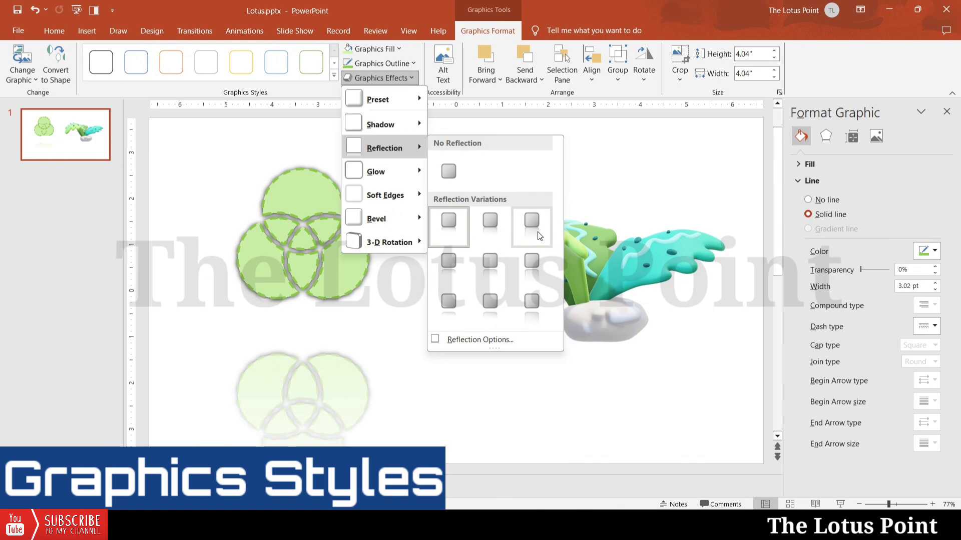
{"action": "mouse_move", "coordinate": [383, 173]}
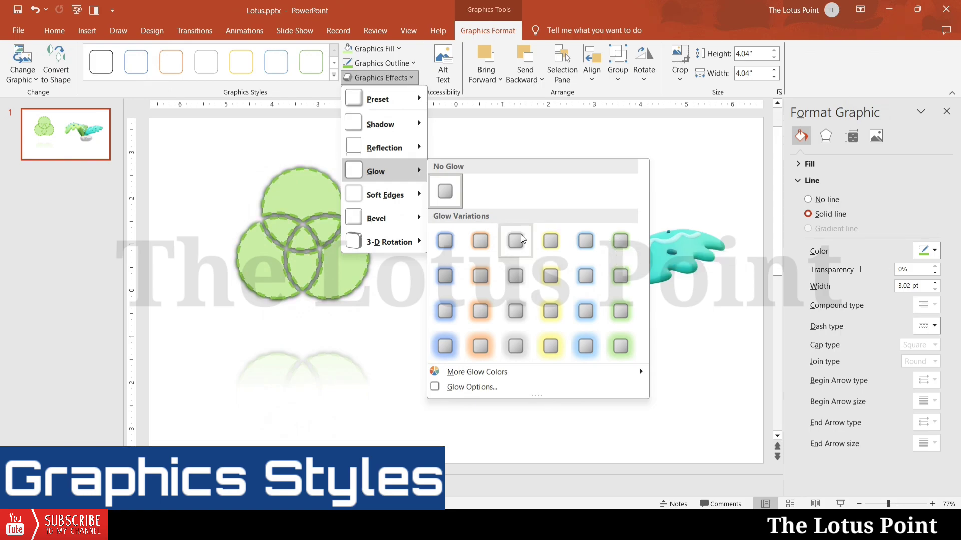
{"action": "mouse_move", "coordinate": [475, 382]}
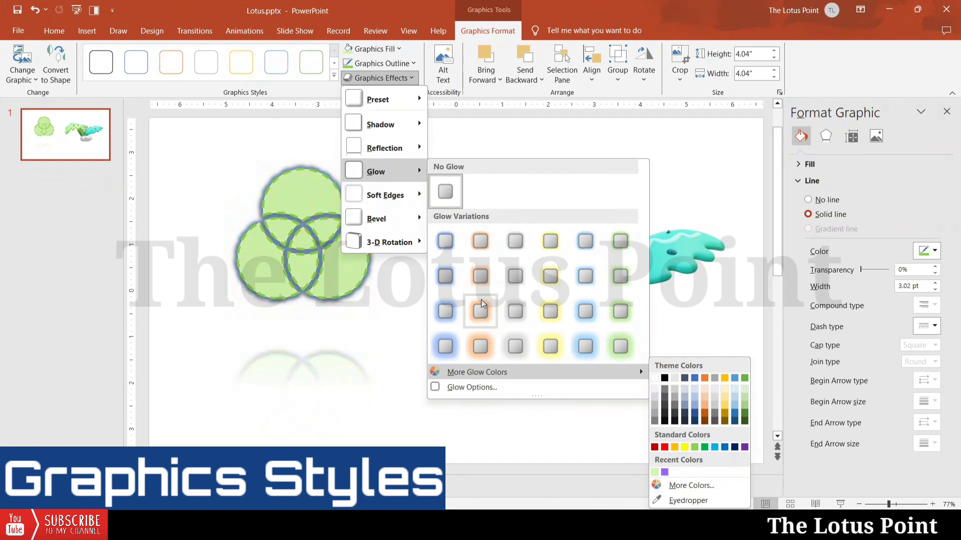
{"action": "mouse_move", "coordinate": [398, 196]}
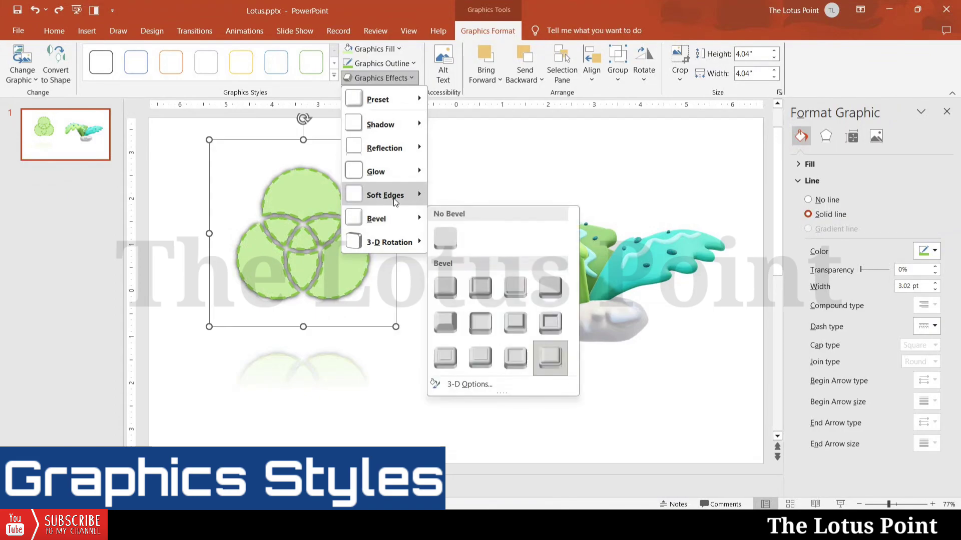
{"action": "mouse_move", "coordinate": [388, 217]}
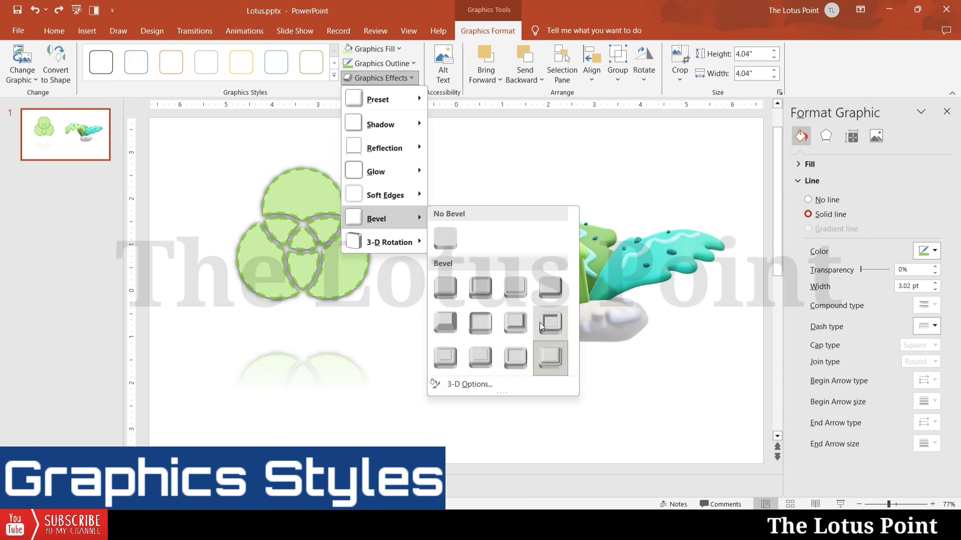
{"action": "mouse_move", "coordinate": [385, 253]}
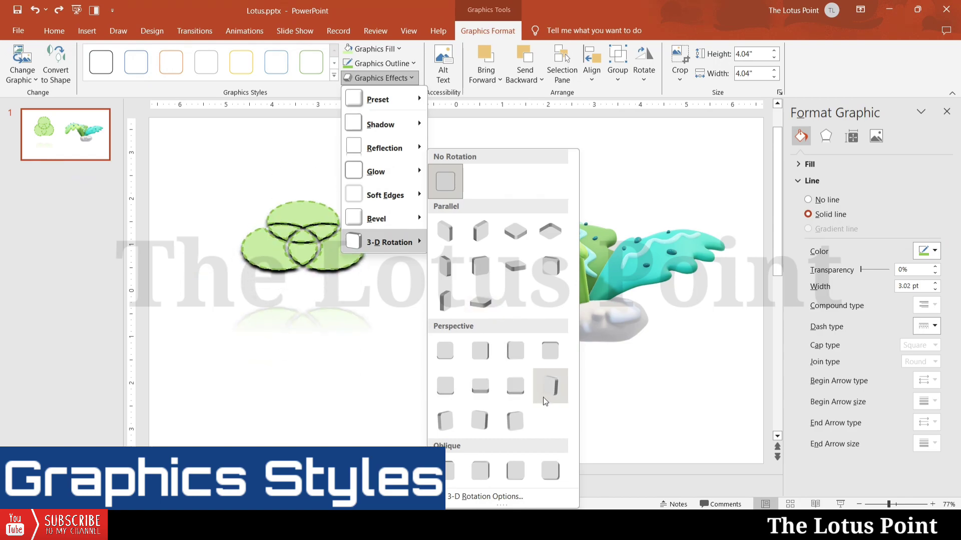
{"action": "left_click", "coordinate": [550, 351]}
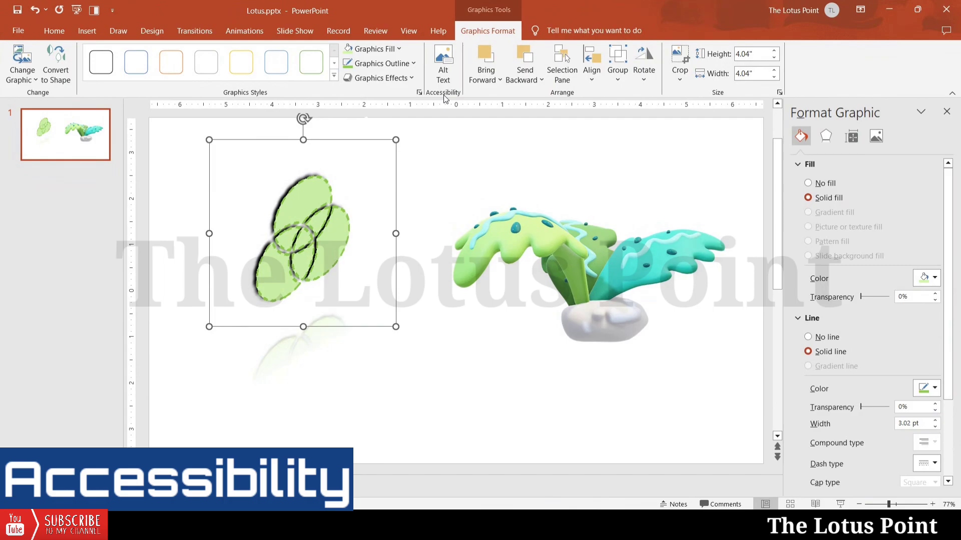
Step: Open the alt text description of the Venn diagram graphic and mark the graphic as decorative
{"action": "left_click", "coordinate": [444, 64]}
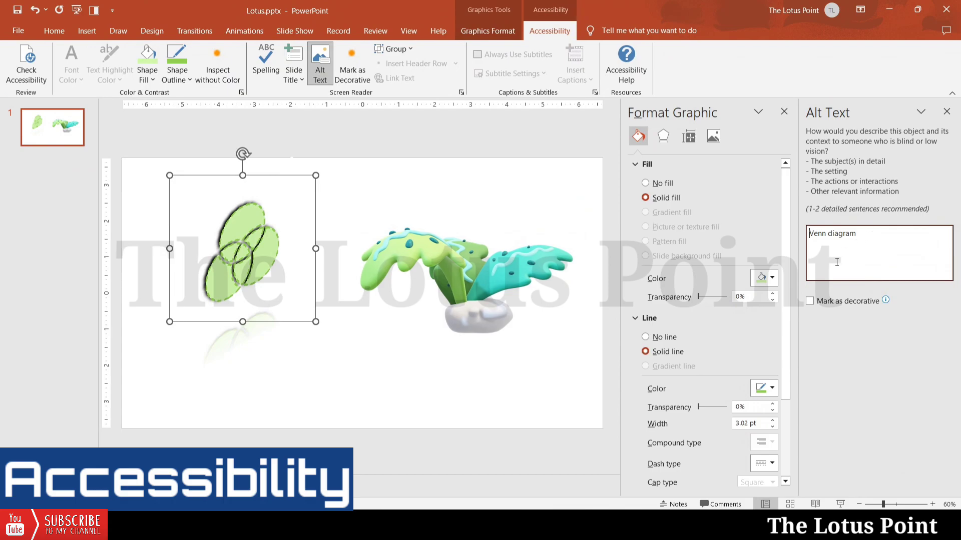
{"action": "left_click", "coordinate": [818, 302]}
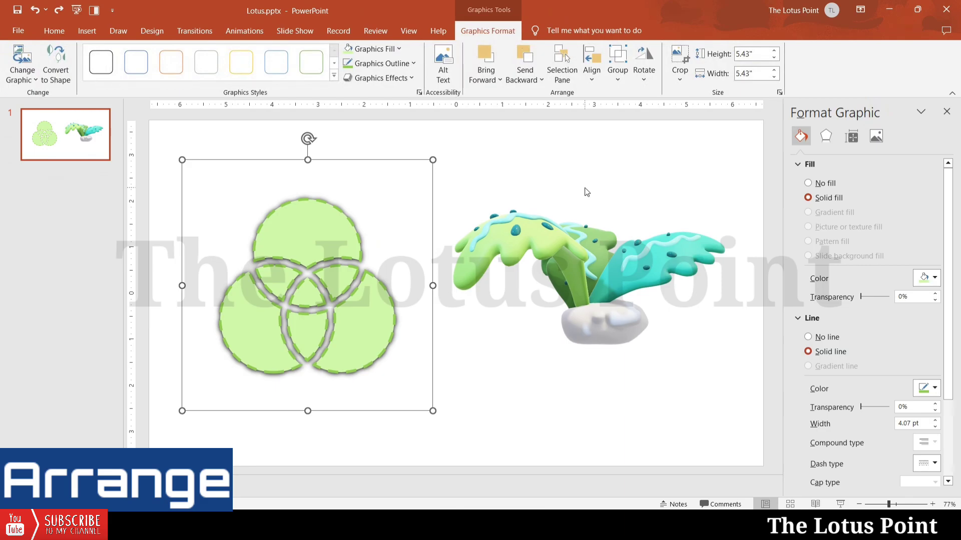
Step: Move the 3D plant so its leaf overlaps the Venn diagram, and bring up the diagram's arrange options
{"action": "left_click", "coordinate": [602, 267]}
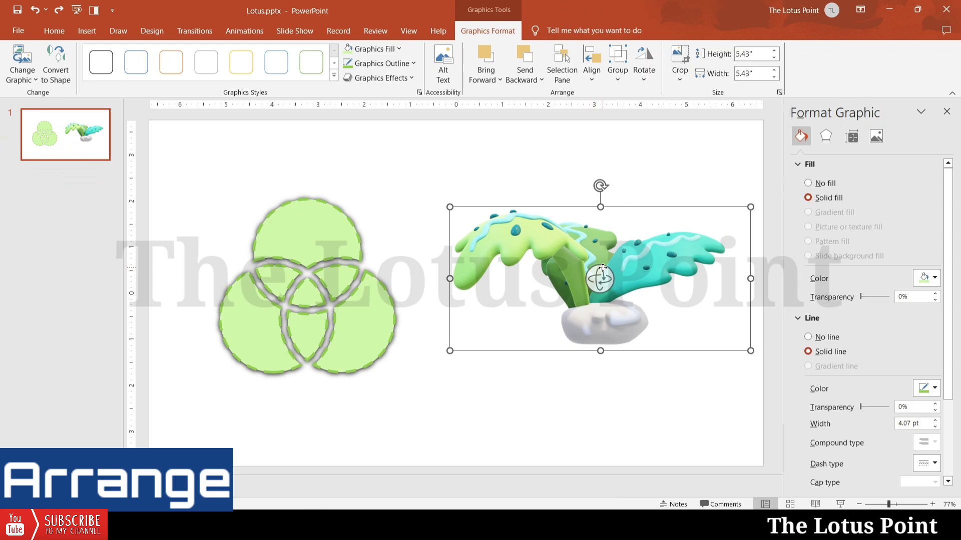
{"action": "left_click_drag", "start_coordinate": [528, 245], "coordinate": [408, 260]}
{"action": "left_click", "coordinate": [269, 253]}
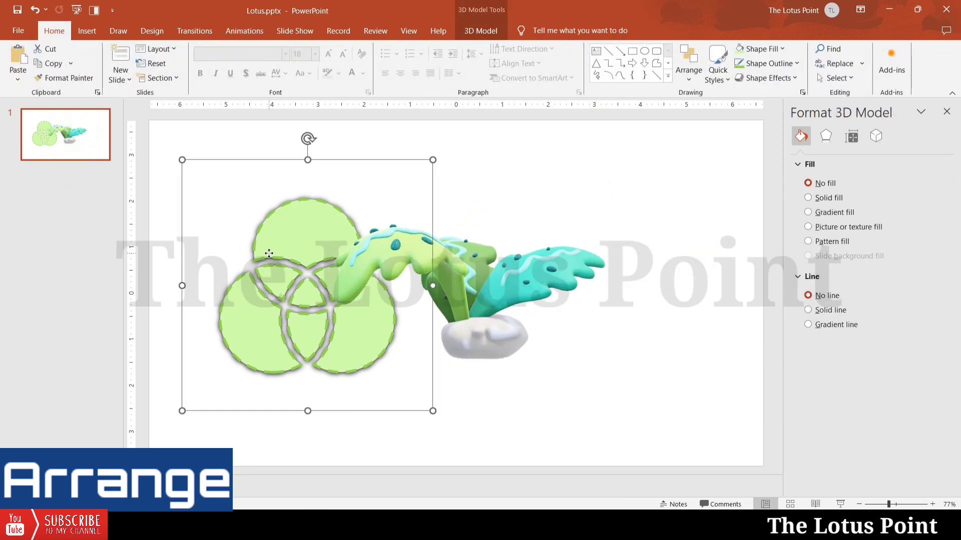
{"action": "left_click", "coordinate": [488, 31]}
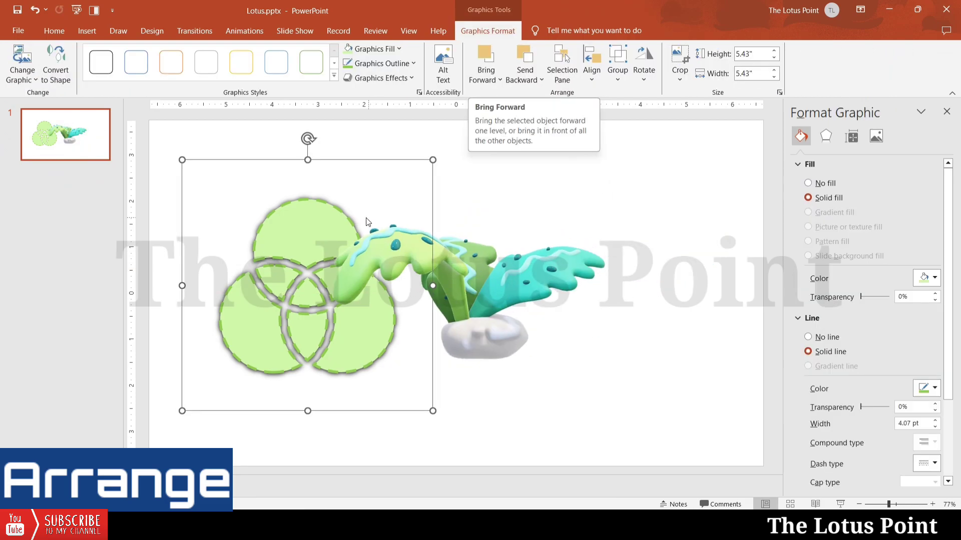
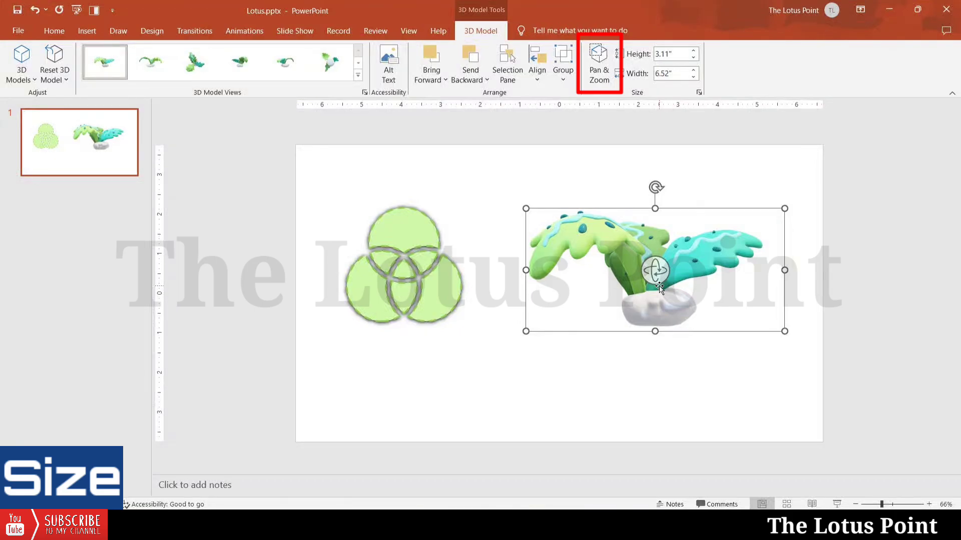
Step: Enable Pan & Zoom for the 3D plant and pan the model toward the lower-left corner of its frame
{"action": "left_click", "coordinate": [599, 71]}
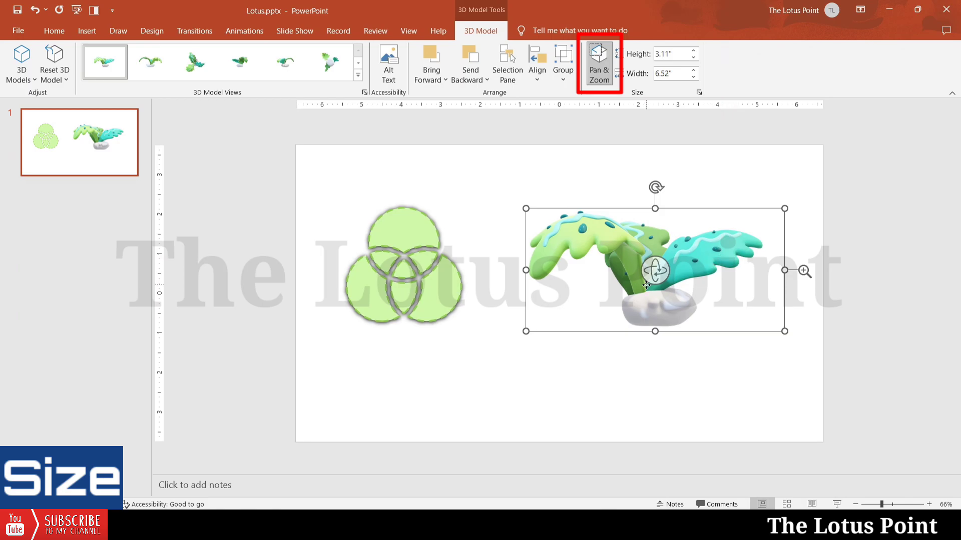
{"action": "left_click_drag", "start_coordinate": [646, 285], "coordinate": [537, 330]}
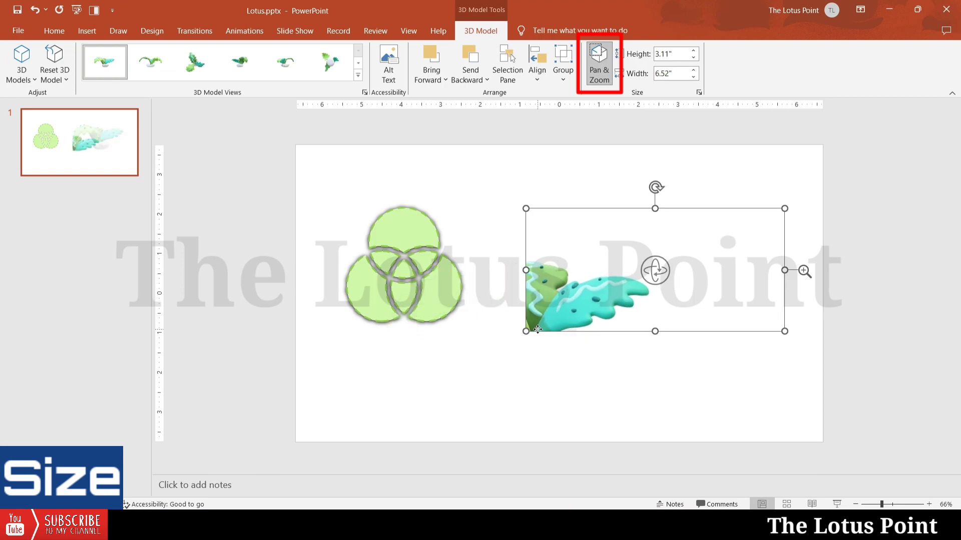
Step: Bring the 3D plant back fully into view within its frame and reselect the model
{"action": "left_click_drag", "start_coordinate": [654, 266], "coordinate": [662, 238]}
{"action": "mouse_move", "coordinate": [652, 247]}
{"action": "left_mouse_down"}
{"action": "mouse_move", "coordinate": [669, 237]}
{"action": "mouse_move", "coordinate": [661, 256]}
{"action": "left_mouse_up"}
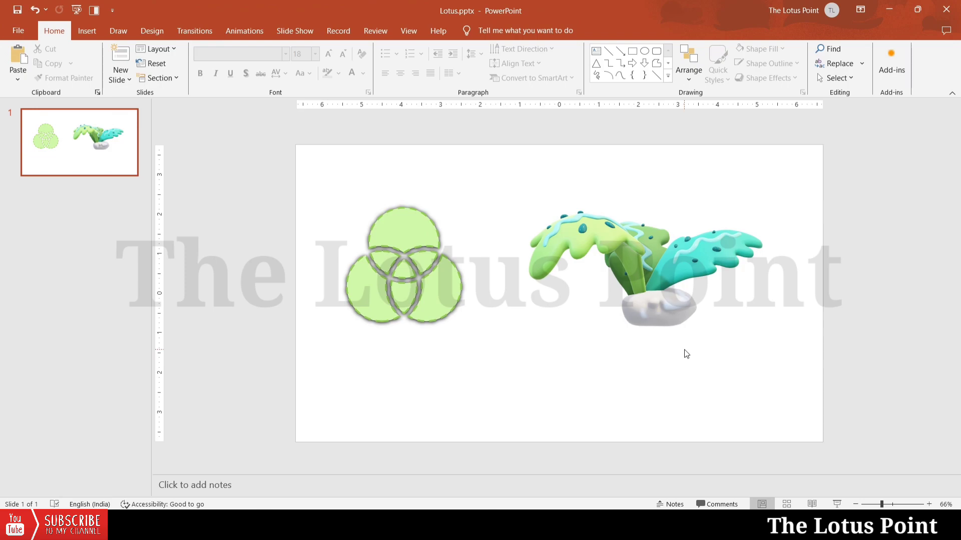
{"action": "left_click", "coordinate": [644, 300]}
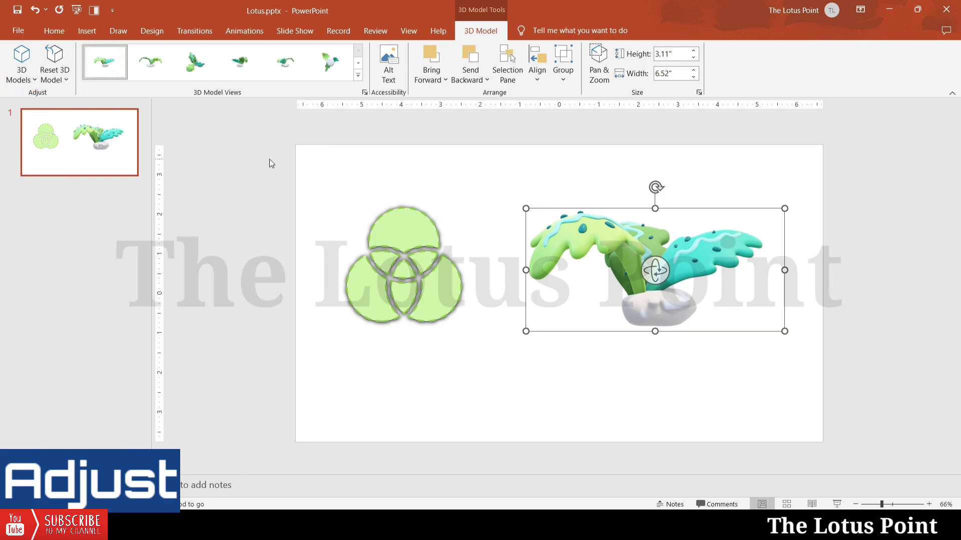
Step: Insert the rocking chair from the Furniture category of the stock 3D models onto the slide
{"action": "left_click", "coordinate": [21, 76]}
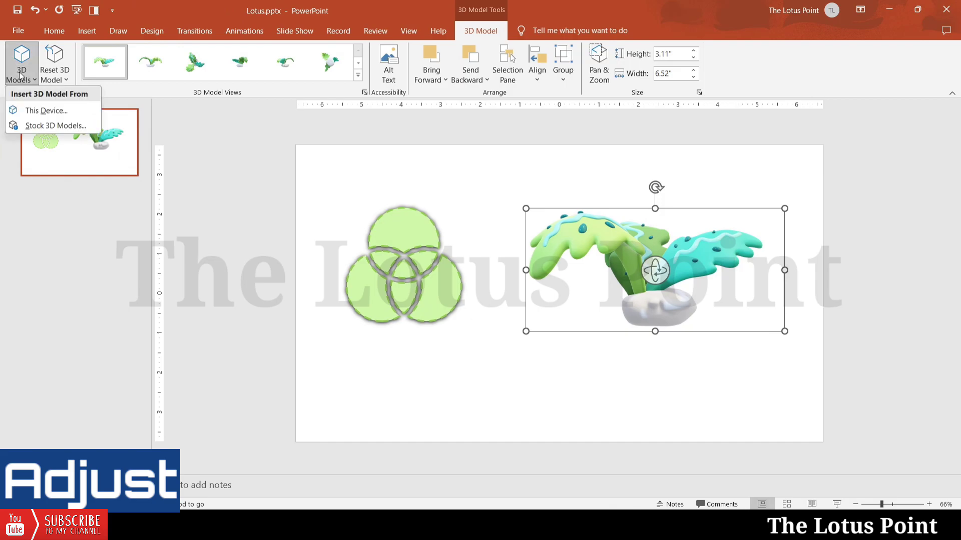
{"action": "left_click", "coordinate": [48, 131]}
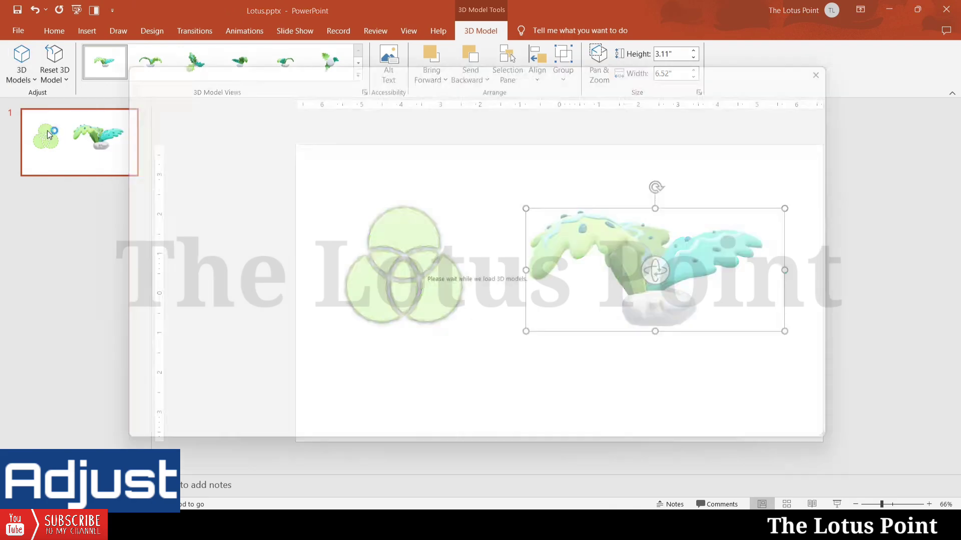
{"action": "left_click", "coordinate": [317, 341]}
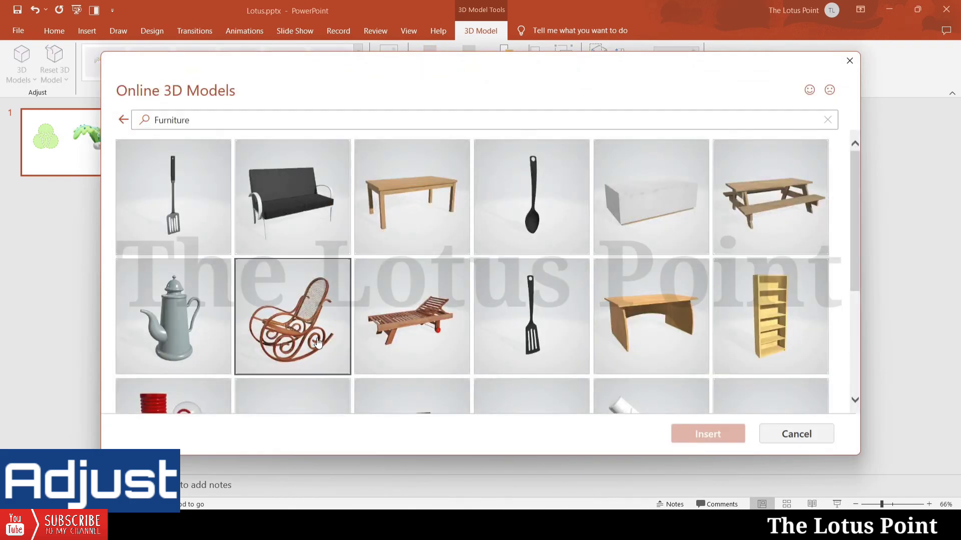
{"action": "left_click", "coordinate": [708, 434]}
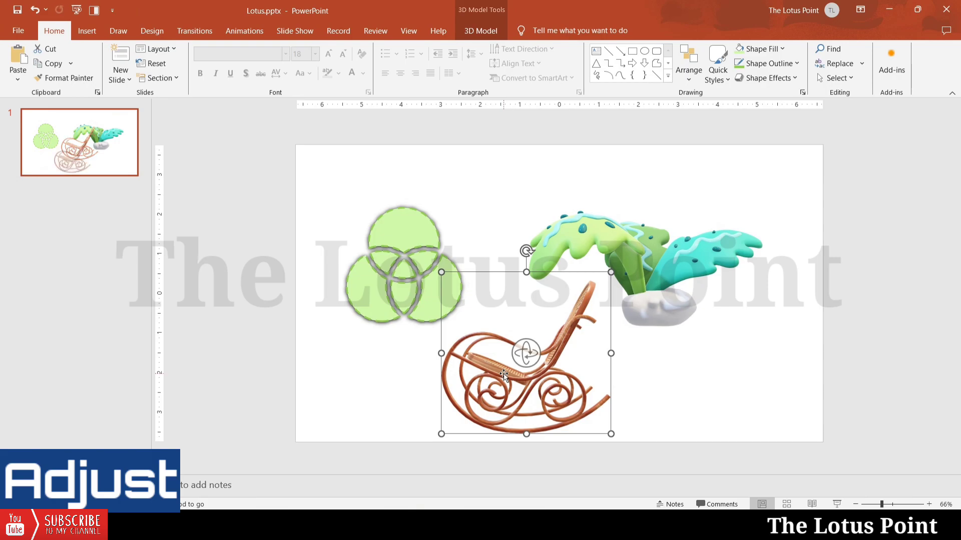
Step: Rotate the rocking chair in 3D and reset the 3D model to its original orientation
{"action": "left_click_drag", "start_coordinate": [526, 353], "coordinate": [527, 372]}
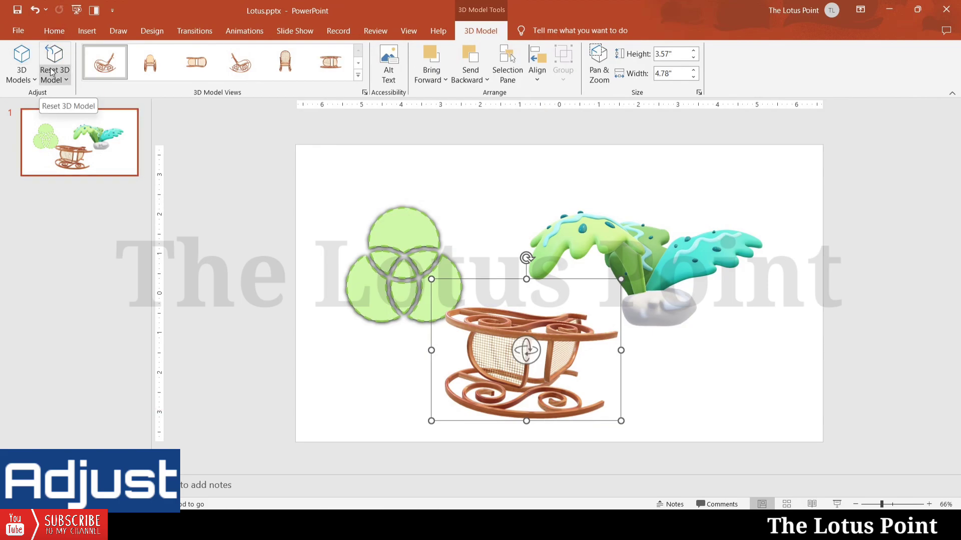
{"action": "left_click", "coordinate": [65, 80]}
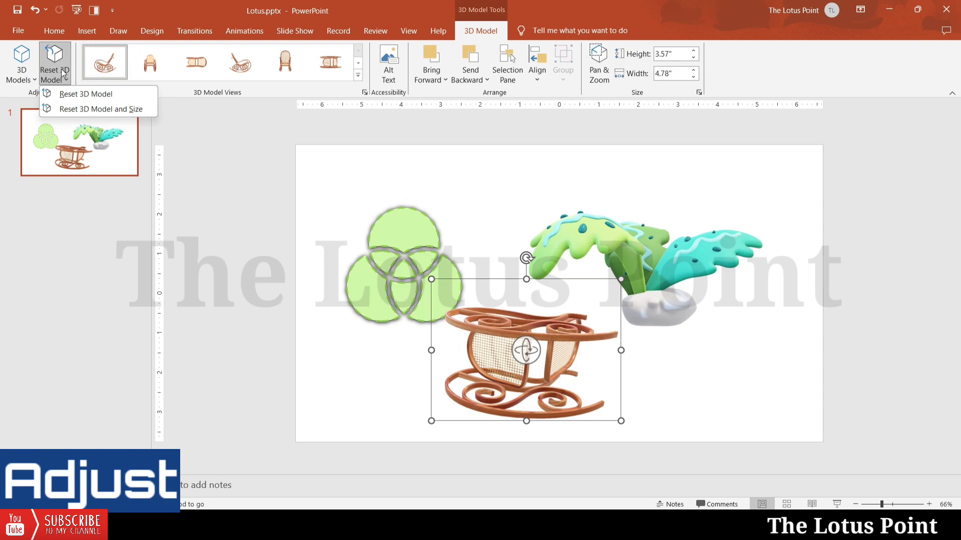
{"action": "left_click", "coordinate": [92, 95]}
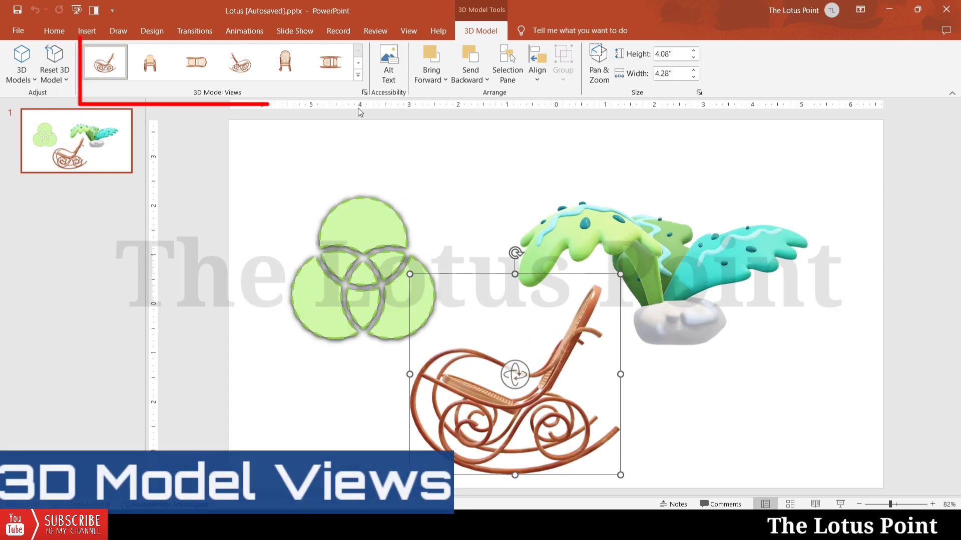
Step: Expand the preset 3D model views and apply an angled view to the rocking chair
{"action": "left_click", "coordinate": [360, 76]}
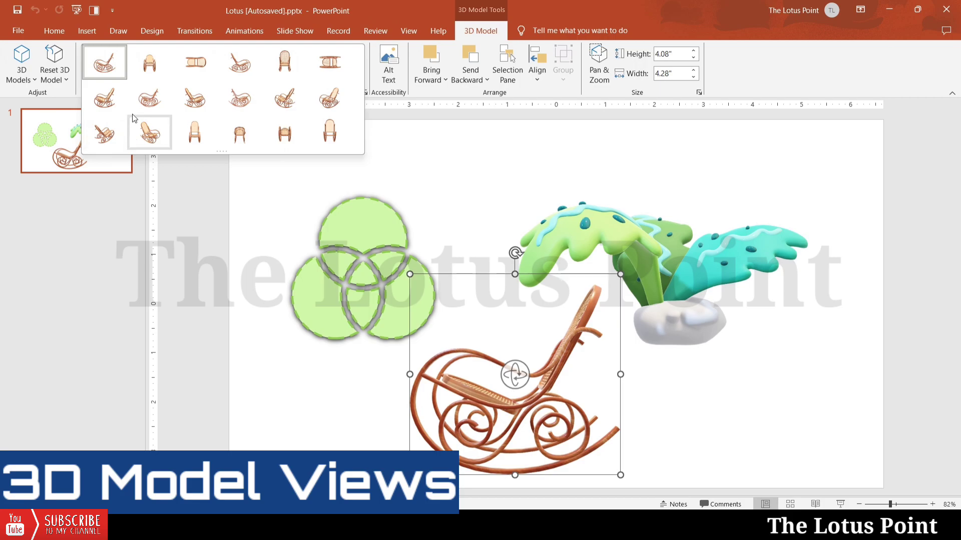
{"action": "left_click", "coordinate": [150, 132]}
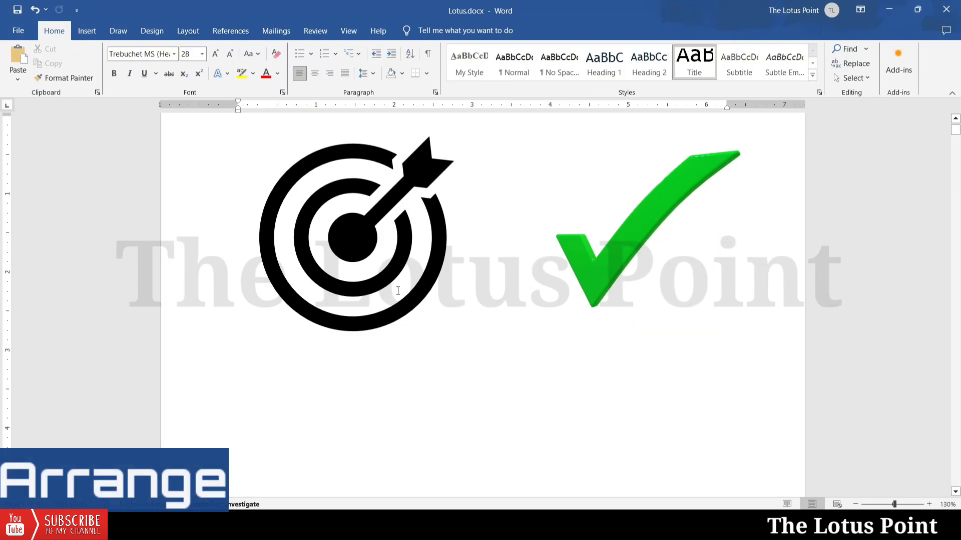
Step: In the Word document Lotus.docx, try the top-left position with text wrapping on the target graphic
{"action": "left_click", "coordinate": [451, 150]}
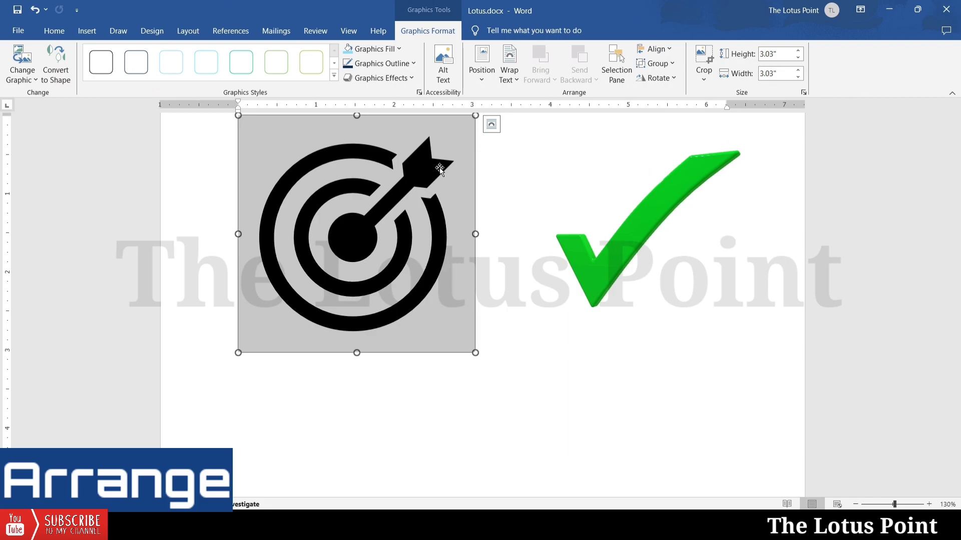
{"action": "scroll", "coordinate": [439, 169], "scroll_direction": "up", "scroll_amount": 2, "text": "ctrl"}
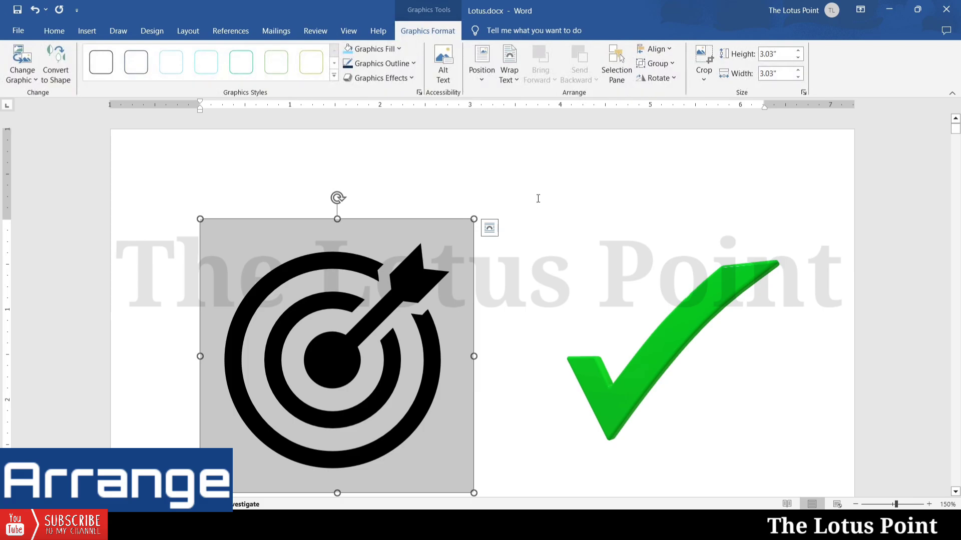
{"action": "left_click", "coordinate": [498, 459]}
{"action": "scroll", "coordinate": [499, 458], "scroll_direction": "down", "scroll_amount": 5, "text": "ctrl"}
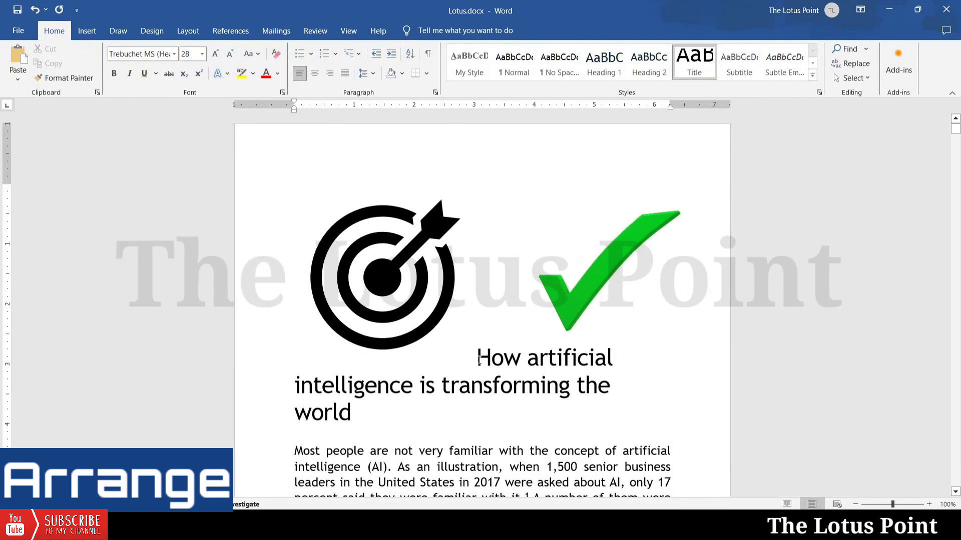
{"action": "left_click", "coordinate": [383, 277]}
{"action": "left_click", "coordinate": [429, 31]}
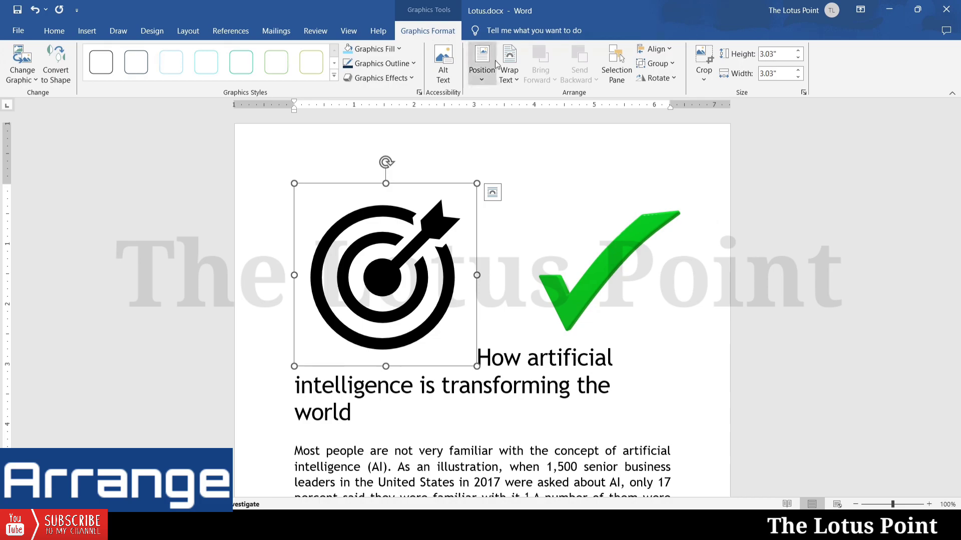
{"action": "left_click", "coordinate": [488, 76]}
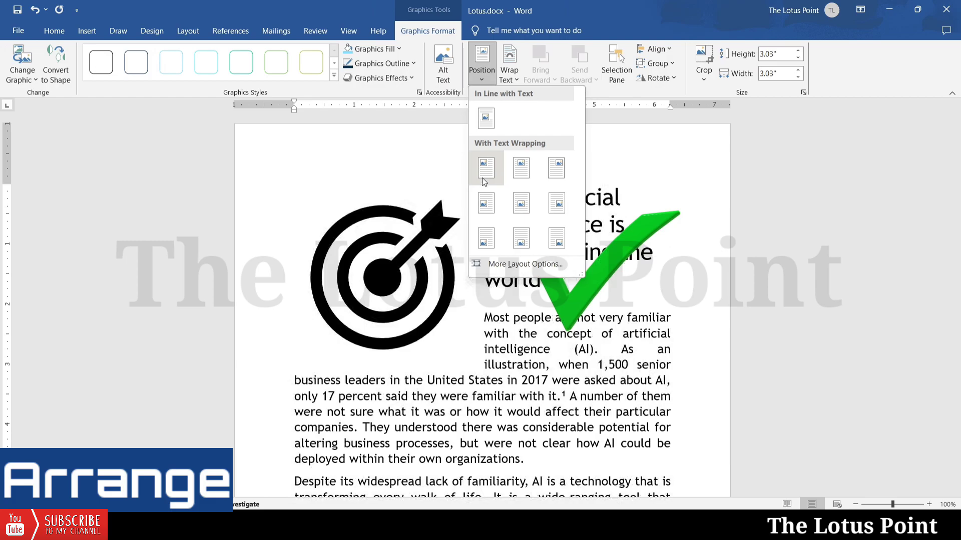
{"action": "left_click", "coordinate": [484, 177]}
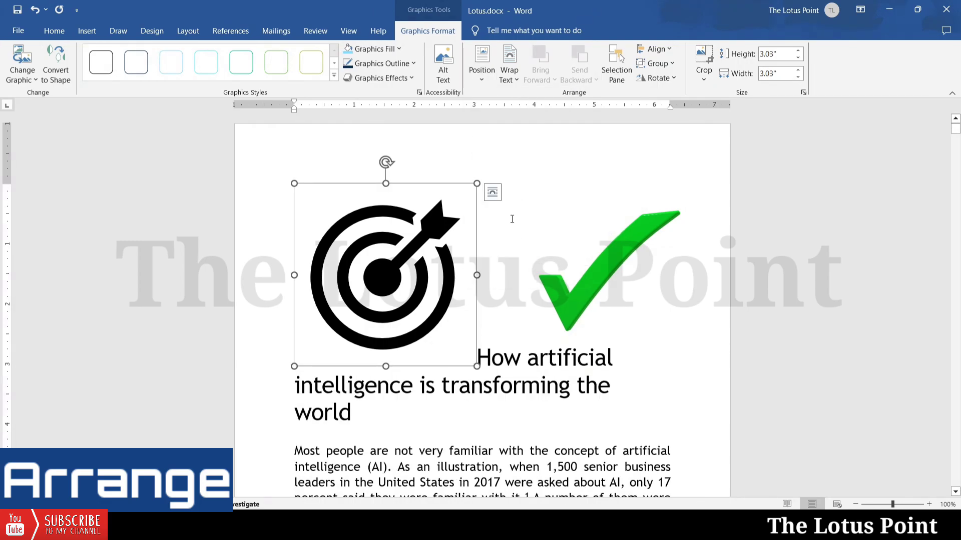
Step: Review the target graphic's text wrapping options, and bring up the arrange options for the green check mark 3D model
{"action": "left_click", "coordinate": [509, 72]}
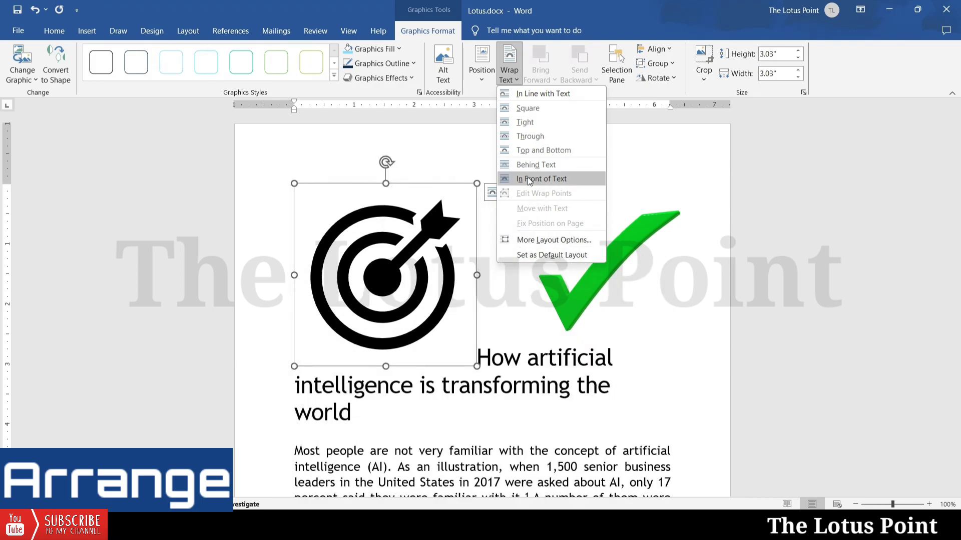
{"action": "left_click", "coordinate": [519, 299]}
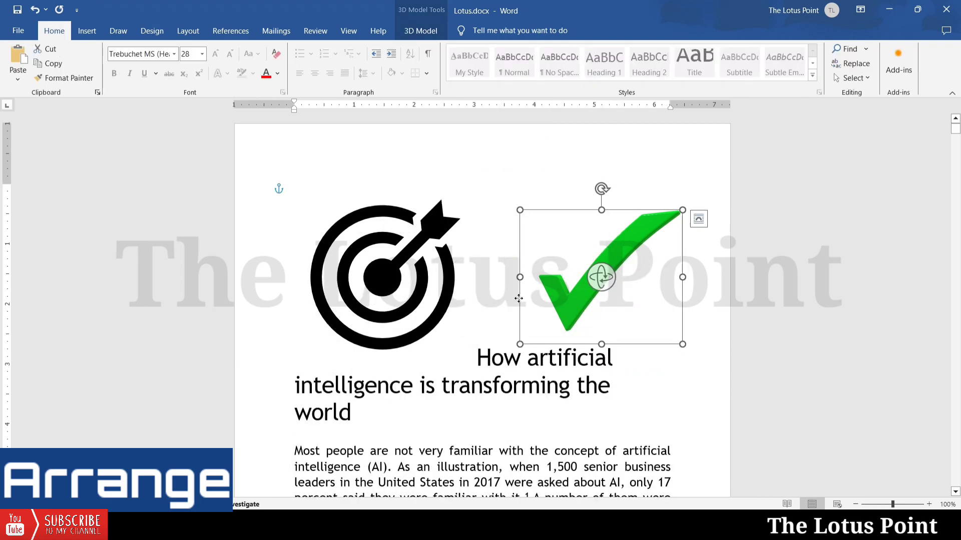
{"action": "left_click", "coordinate": [420, 31]}
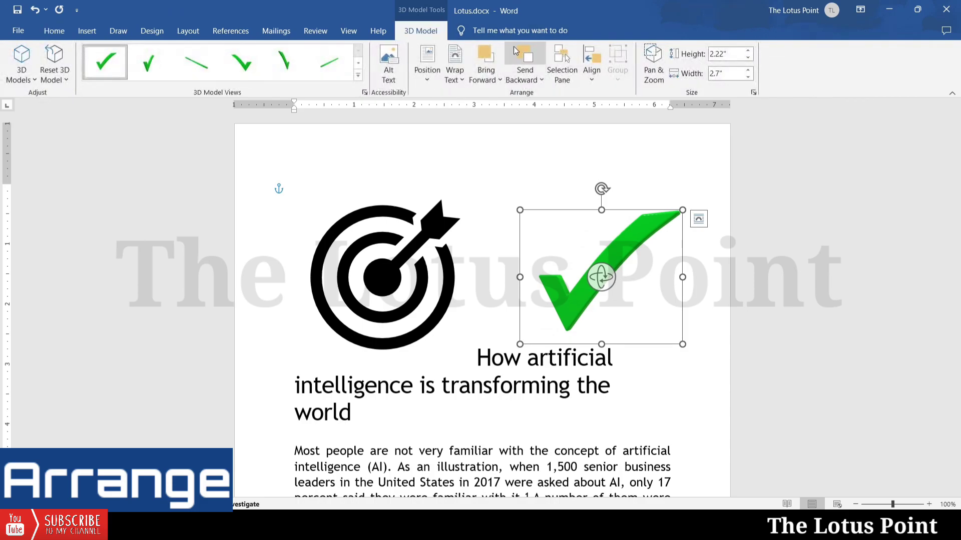